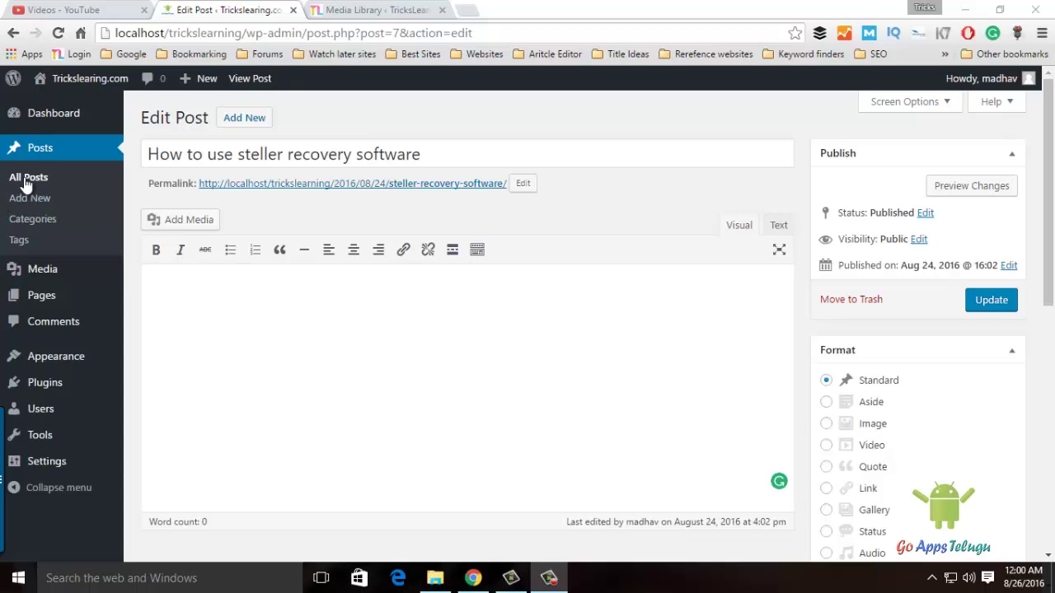
Upload the five MP3s from Songs (H:) > 100% Love (2011) into the post's media library.
left_click(203, 299)
left_click(188, 222)
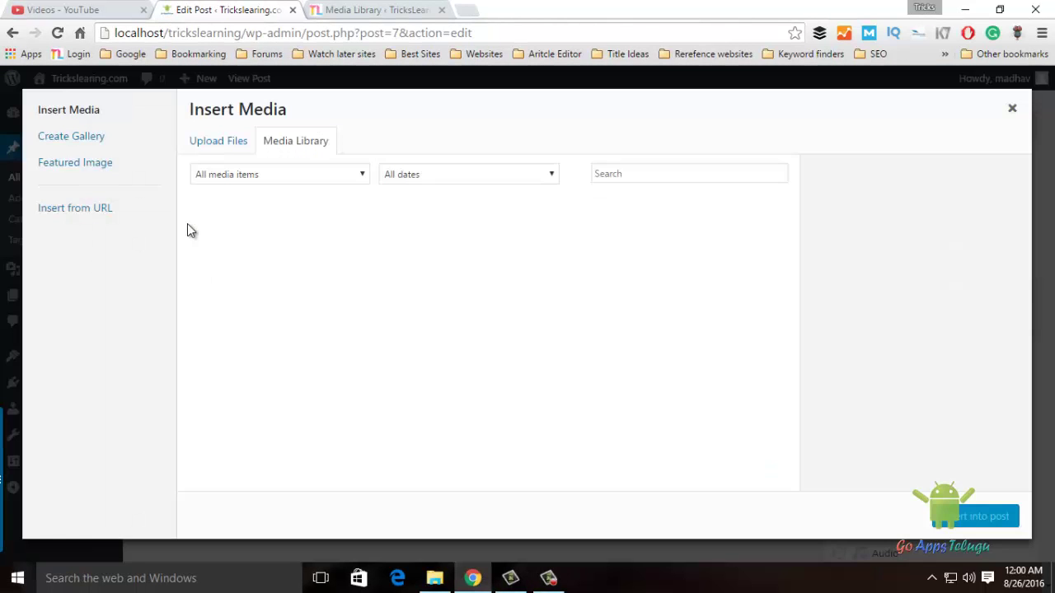
left_click(223, 151)
left_click(611, 355)
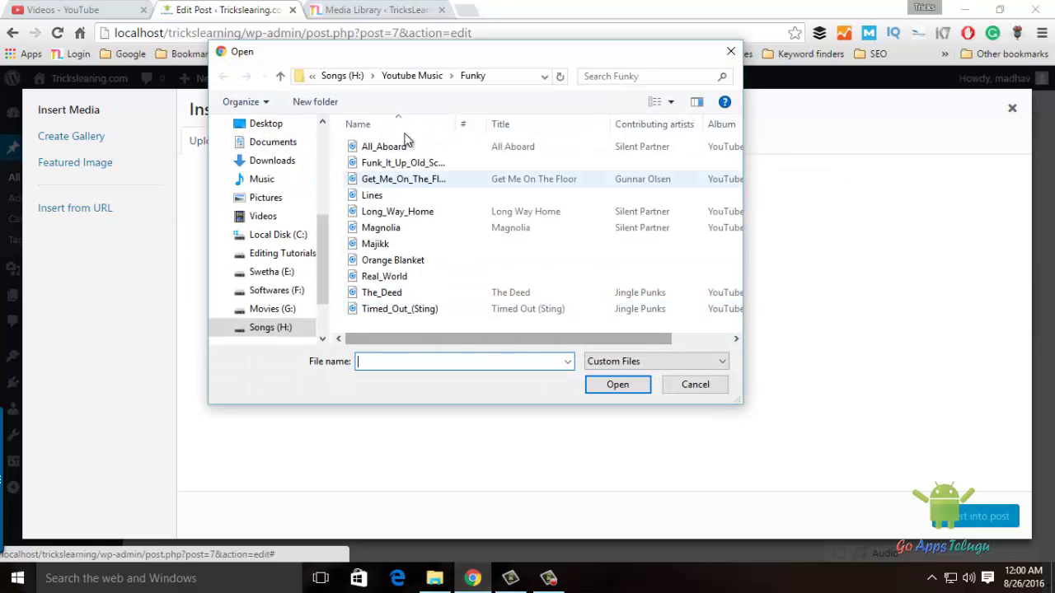
left_click(348, 77)
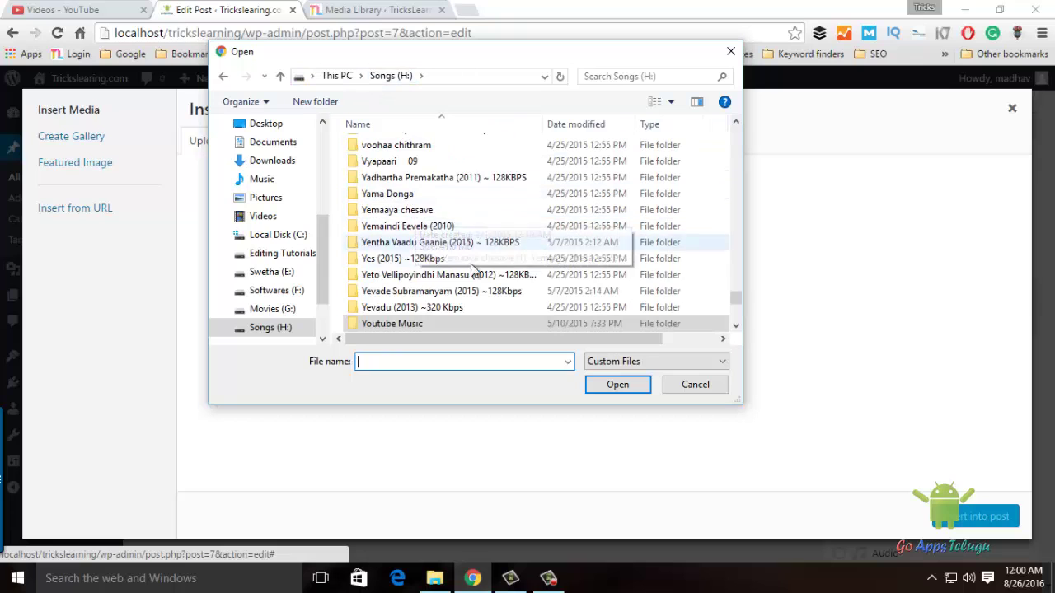
left_click_drag(735, 298, 733, 125)
left_click(400, 216)
key("Return")
left_click_drag(403, 252, 426, 142)
left_click(624, 389)
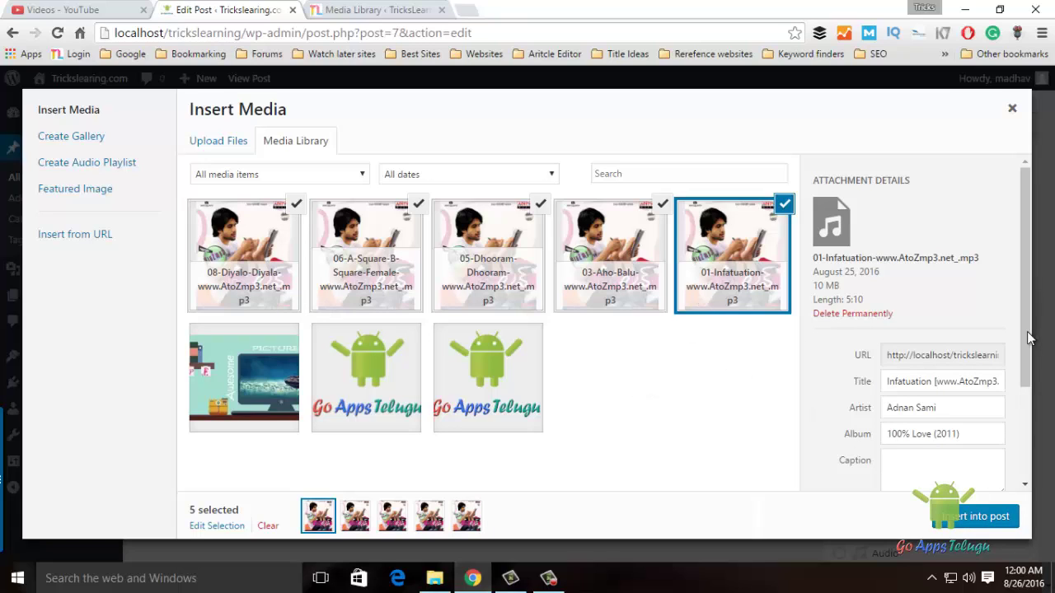
Review the uploaded tracks' details, reselect all five songs and switch to Create Audio Playlist.
left_click(630, 235)
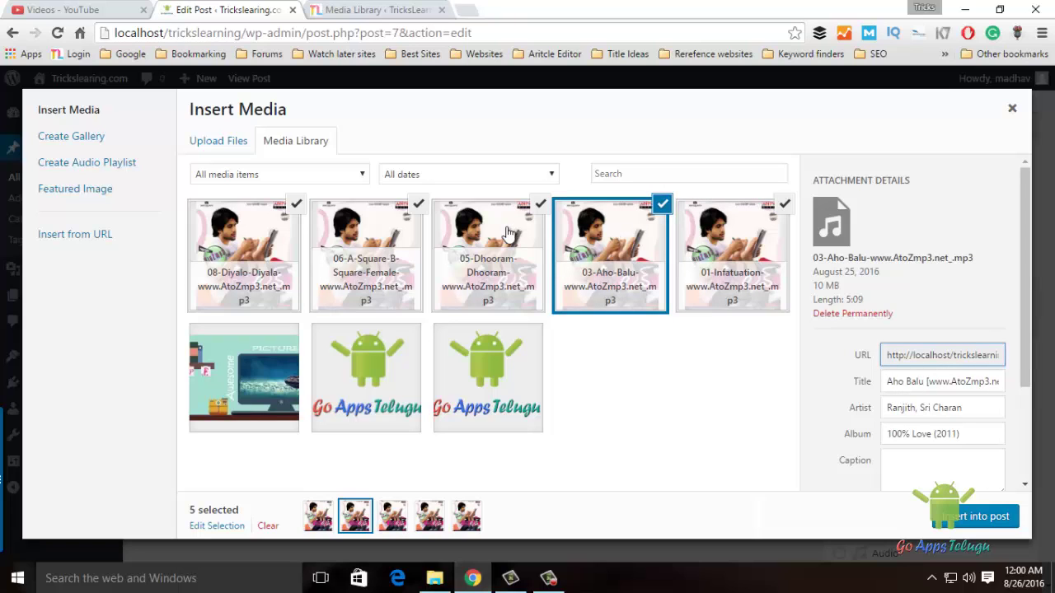
left_click(257, 243)
left_click(401, 240, "ctrl")
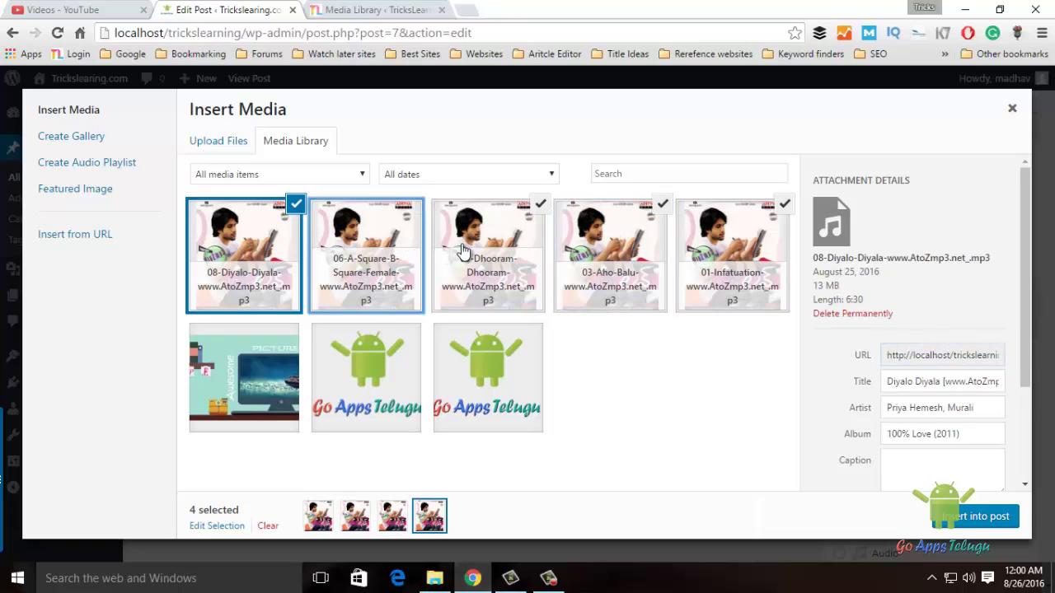
left_click(495, 254, "ctrl")
left_click(395, 254)
left_click(479, 255)
left_click(606, 257)
left_click(692, 255, "shift")
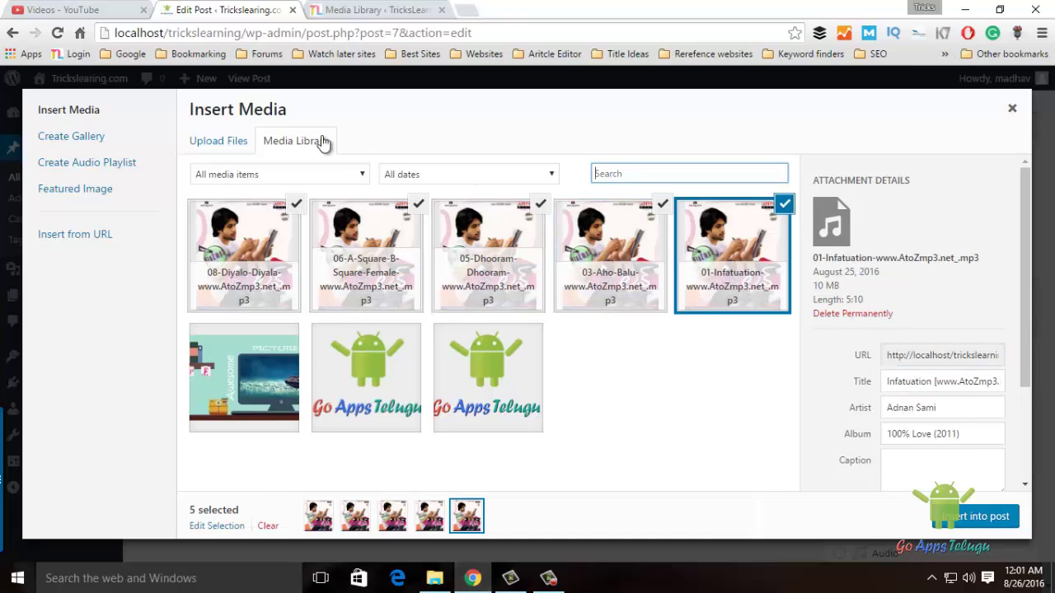
left_click(132, 164)
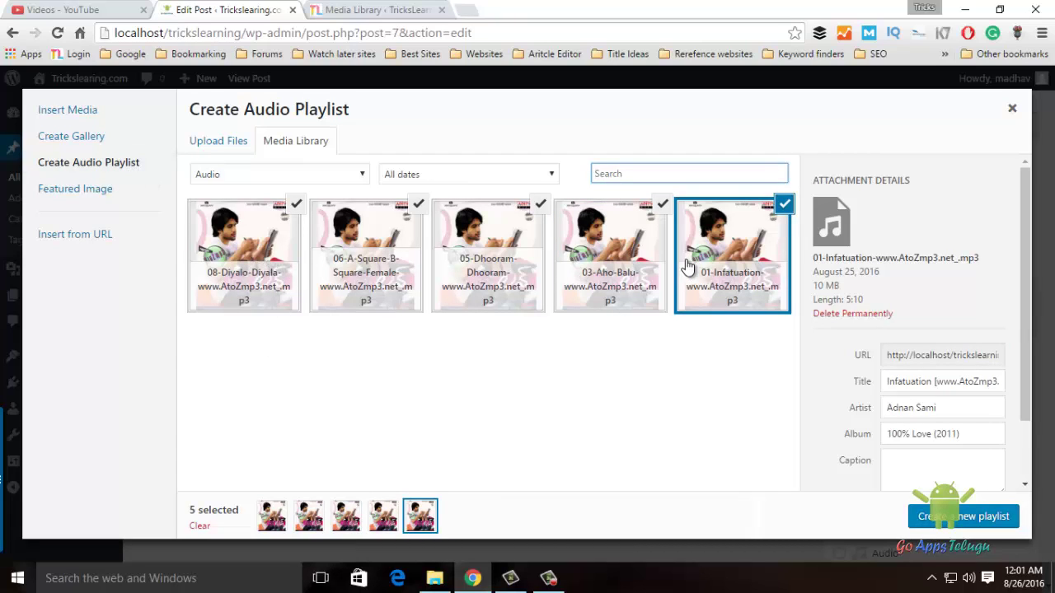
Deselect all five tracks, from 08-Diyalo through 01-Infatuation.
left_click(296, 203)
left_click(417, 204)
left_click(540, 204)
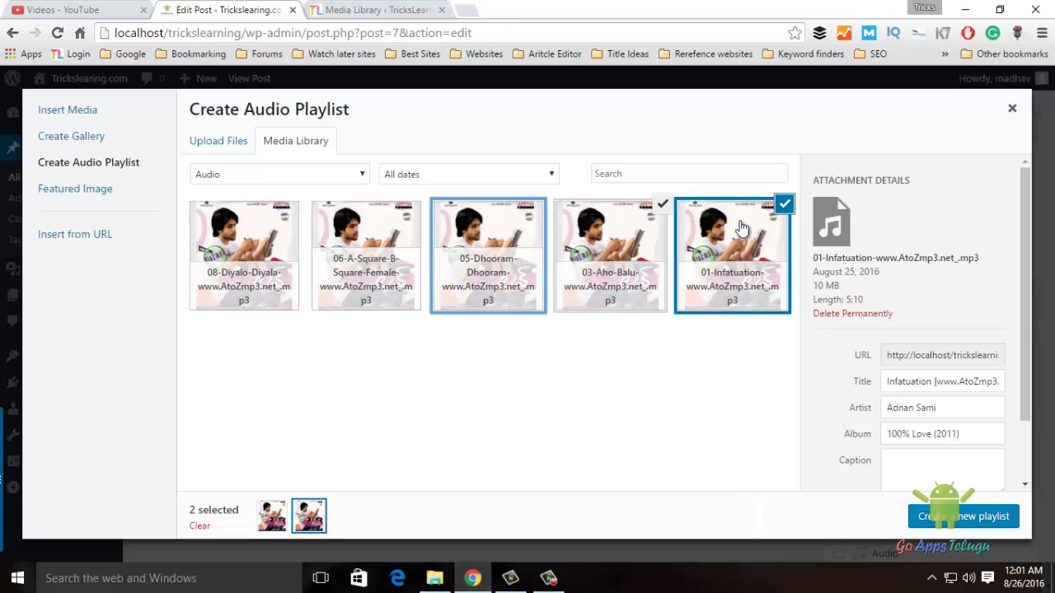
left_click(662, 203)
left_click(781, 204)
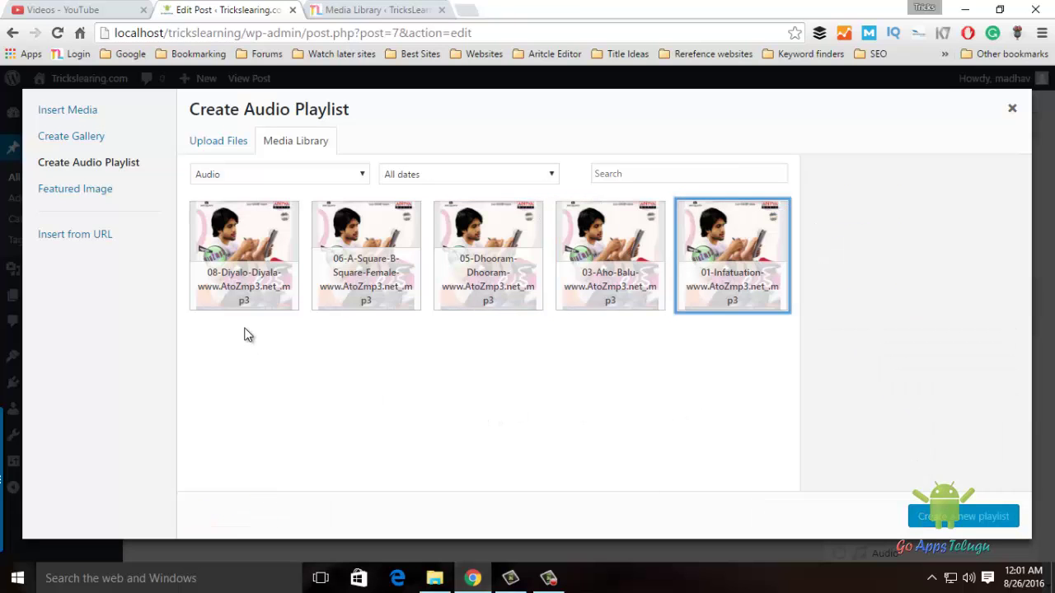
Reselect 08-Diyalo, 06-A-Square, 05-Dhooram, 03-Aho-Balu and 01-Infatuation, and create a new playlist.
left_click(253, 262)
left_click(414, 272)
left_click(458, 272)
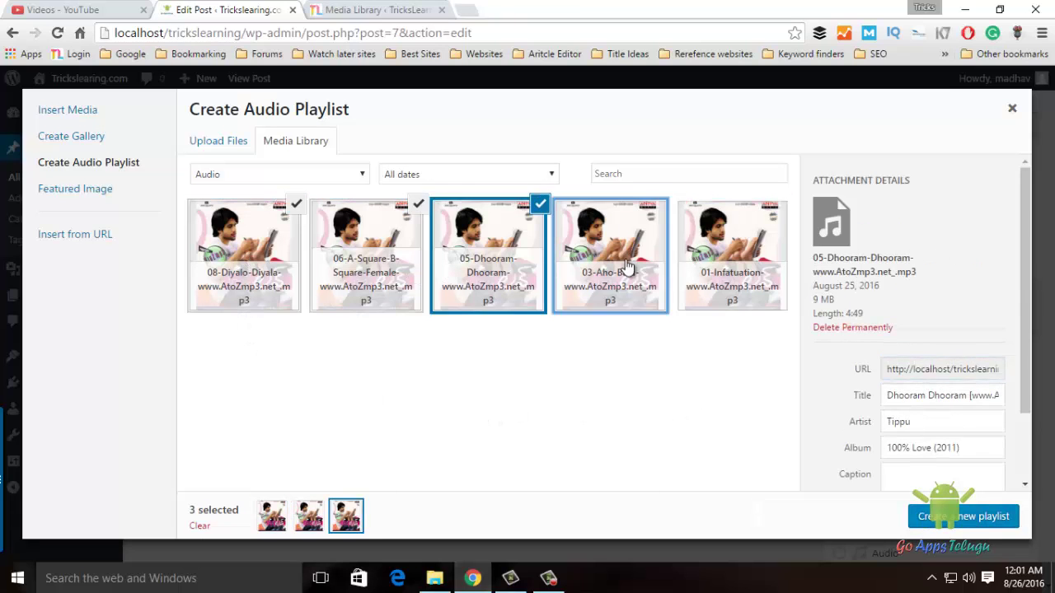
left_click(626, 264)
left_click(723, 240)
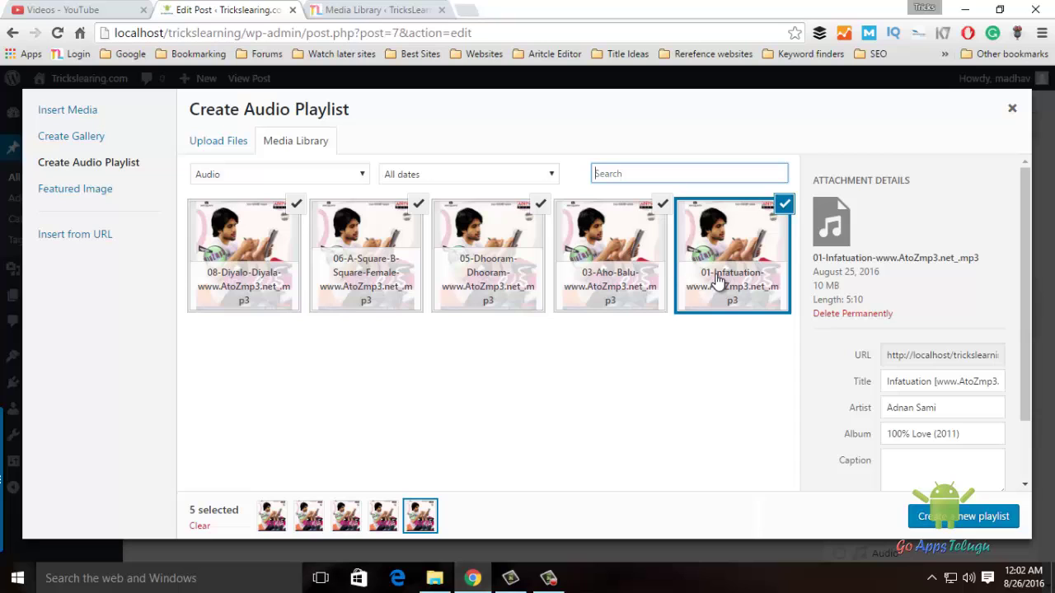
left_click(998, 526)
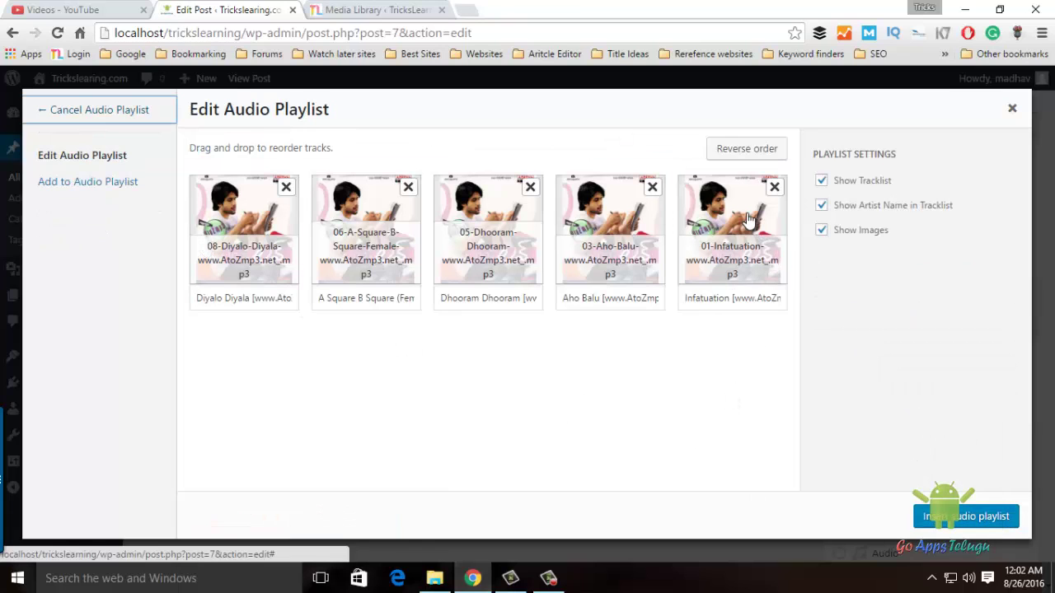
Order the playlist 01-Infatuation, 03-Aho-Balu, 05-Dhooram, 06-A-Square, 08-Diyalo, leaving the order unreversed.
left_click_drag(749, 219, 252, 214)
left_click_drag(745, 272, 367, 276)
left_click_drag(725, 246, 530, 256)
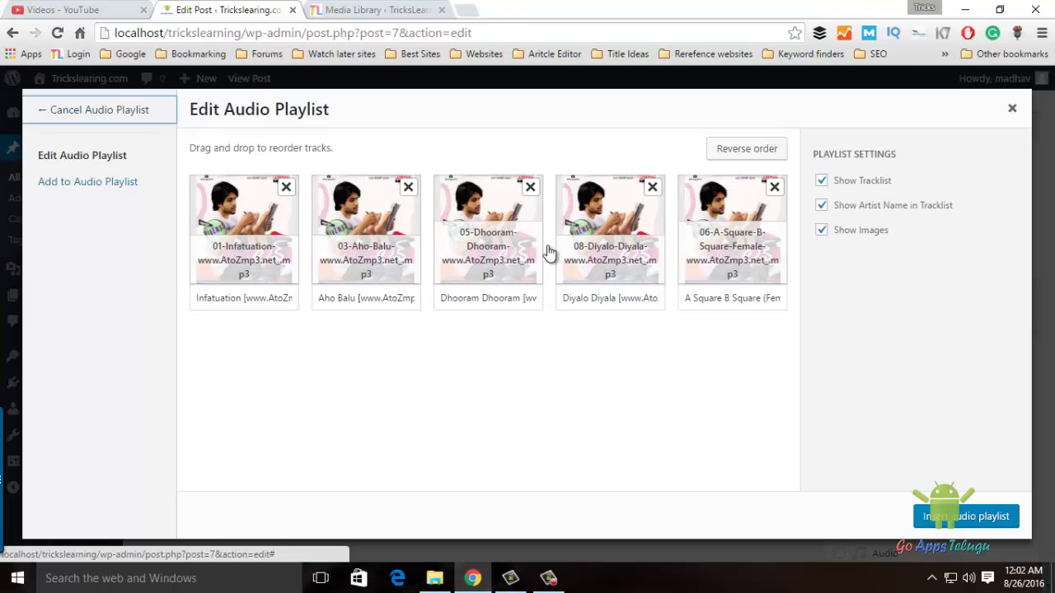
left_click_drag(580, 211, 709, 224)
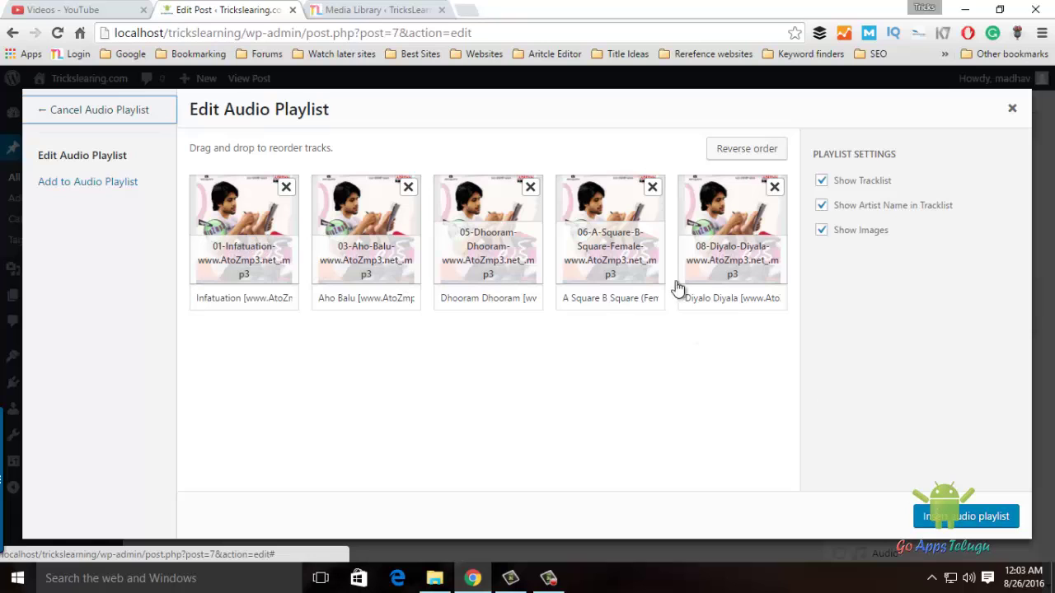
left_click(747, 147)
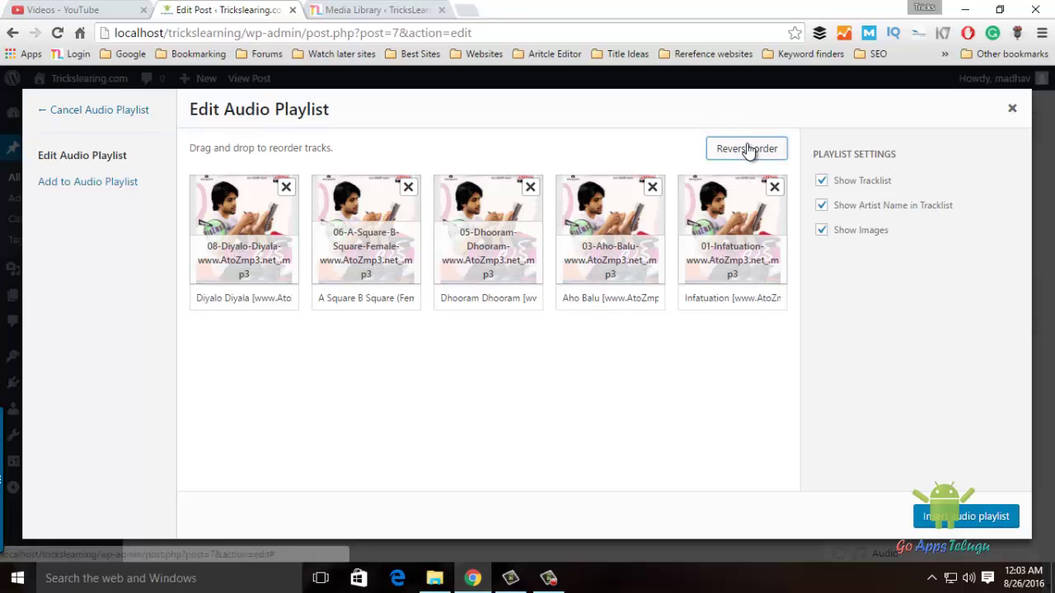
left_click(747, 149)
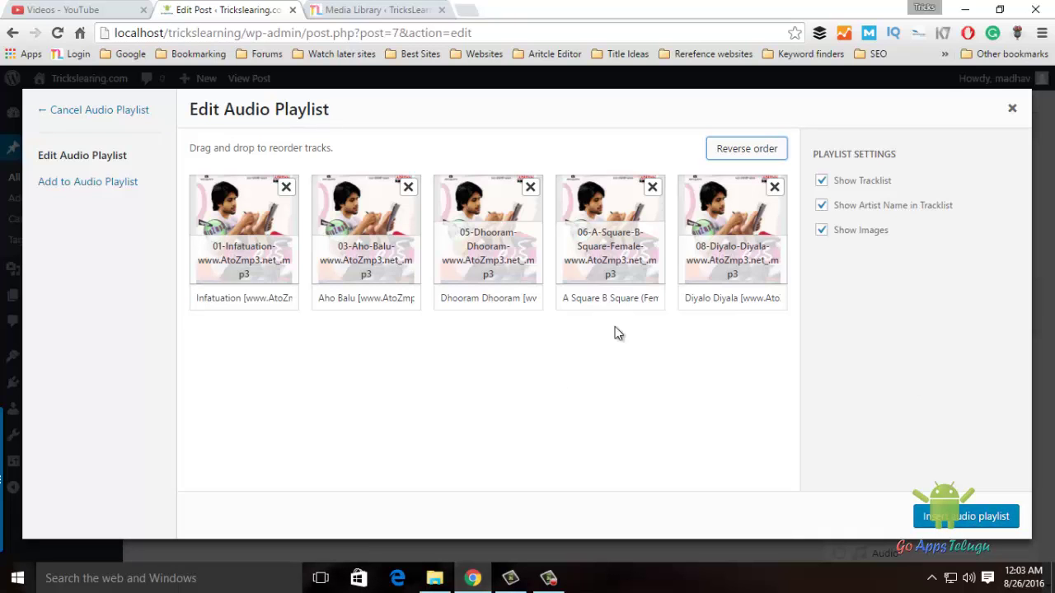
Insert the playlist into the post, test-play Aho Balu, and add an empty line below it.
left_click(946, 517)
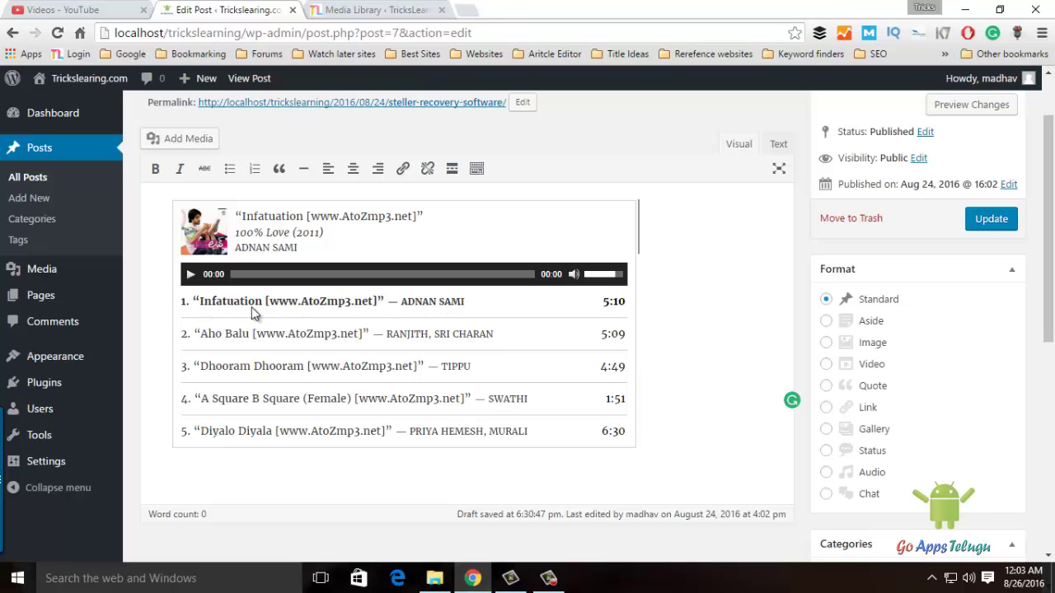
left_click(235, 334)
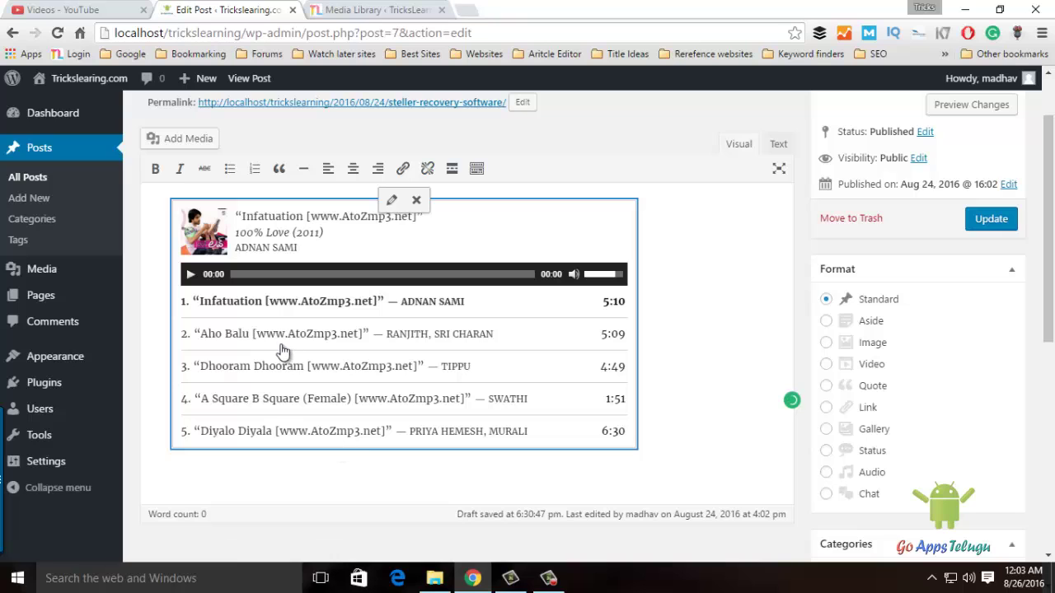
left_click(275, 339)
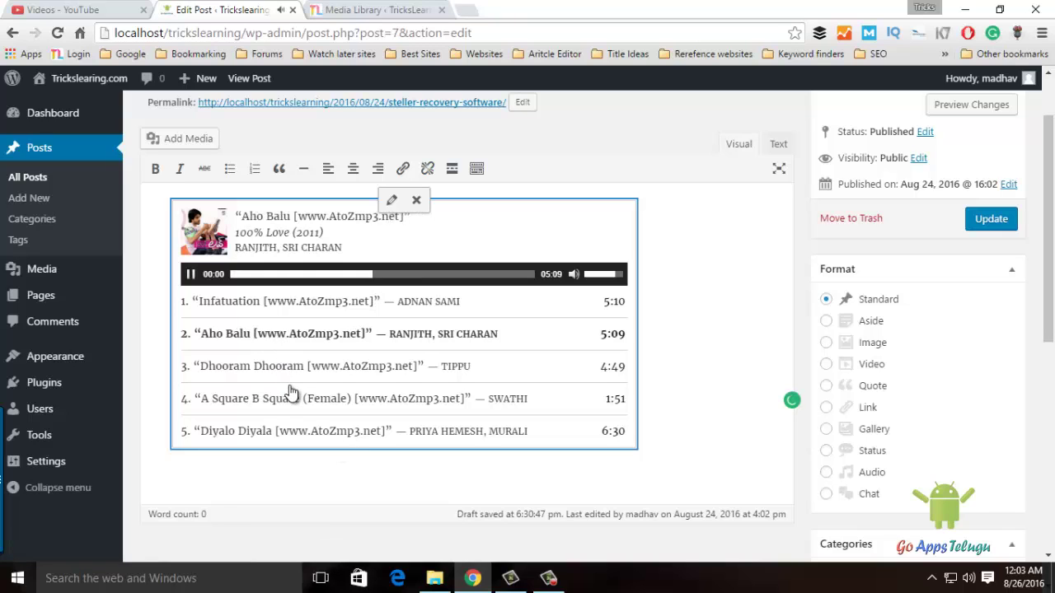
left_click(190, 274)
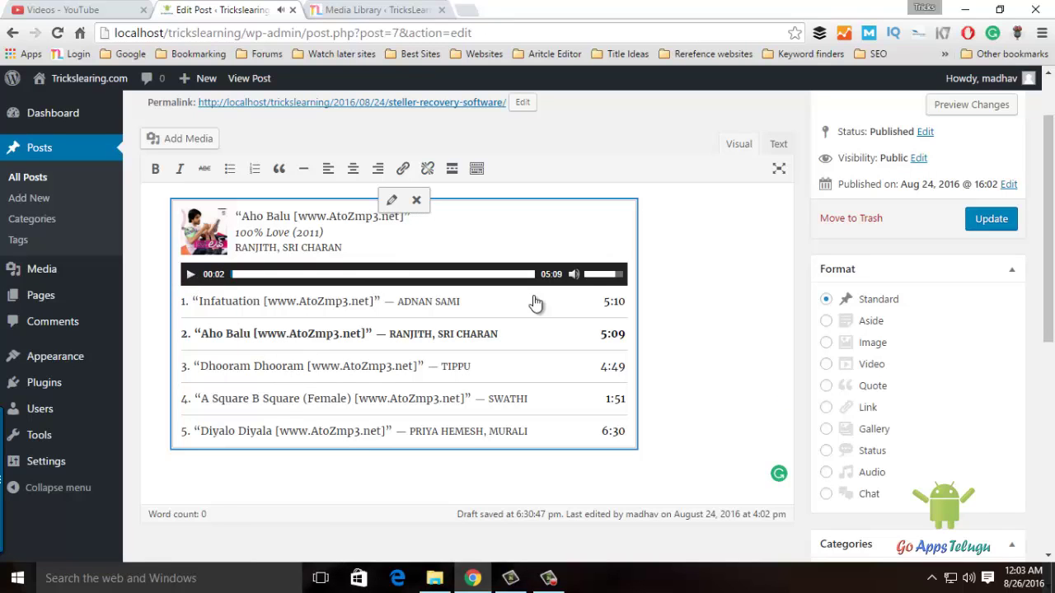
left_click(701, 322)
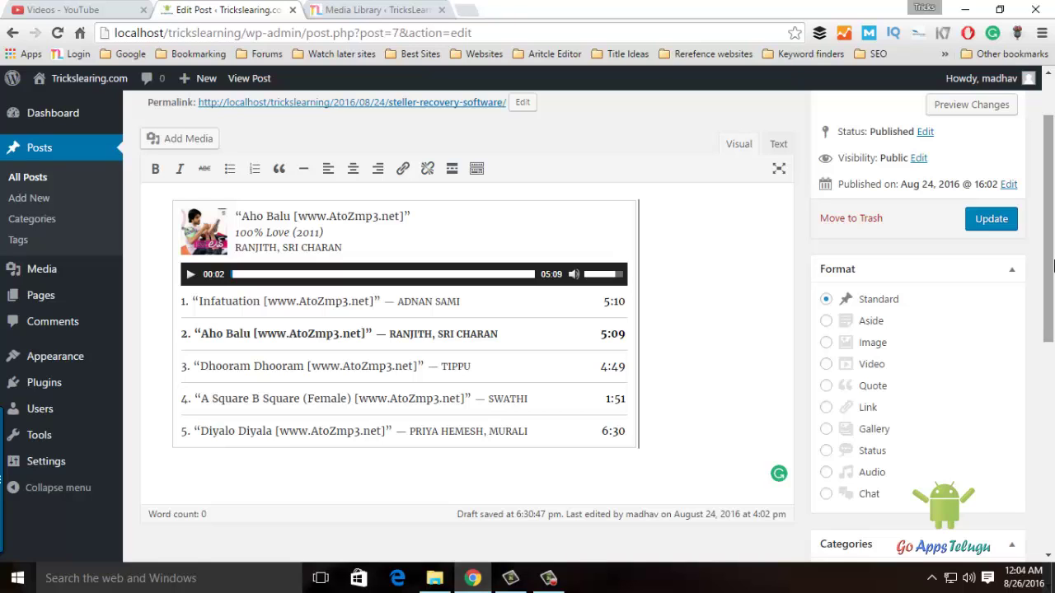
key("Return")
Insert 01-Infatuation from the Media Library as a single audio player below the playlist.
left_click(191, 138)
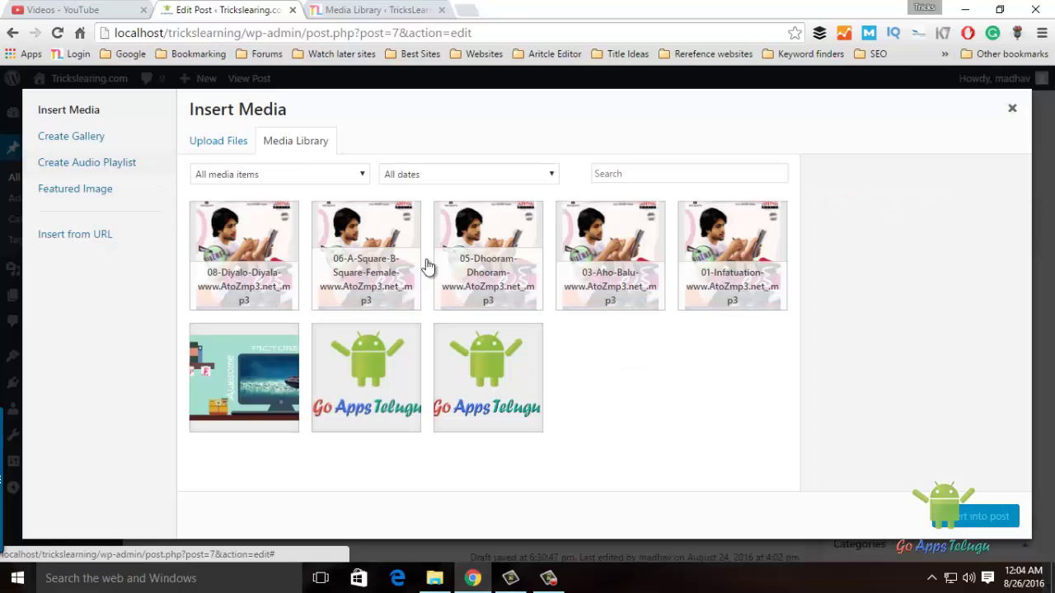
left_click(716, 278)
left_click(981, 516)
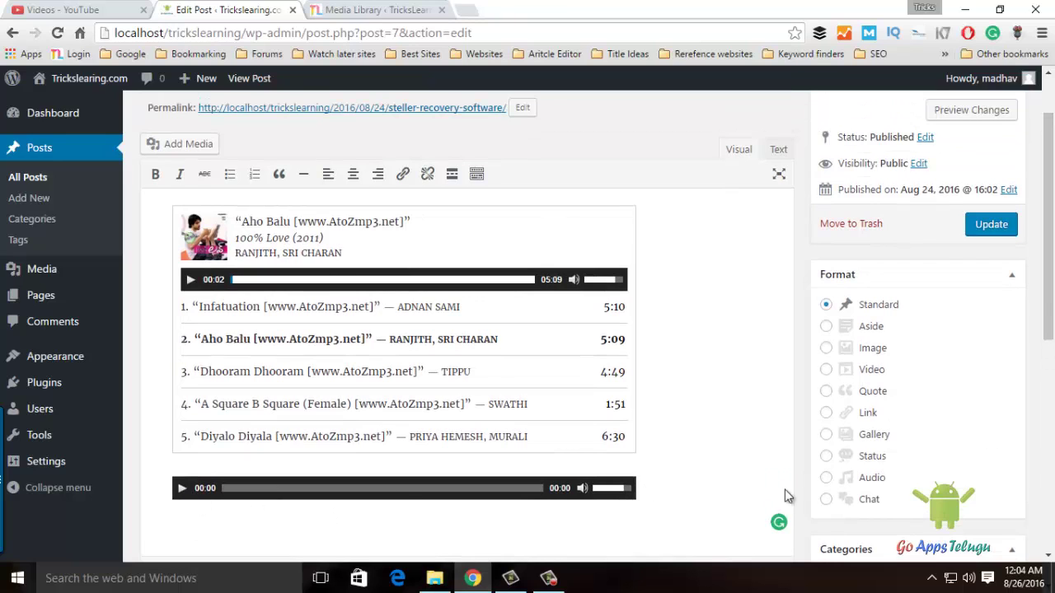
scroll(651, 495, "up", 1)
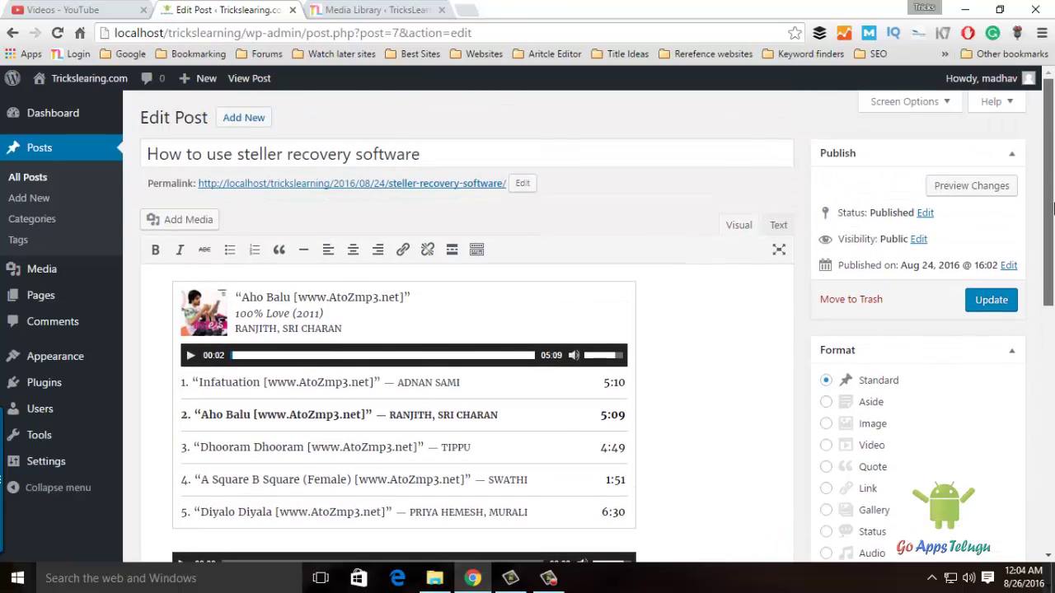
Preview the post in a new tab and play then pause Dhooram Dhooram in the playlist.
left_click(968, 187)
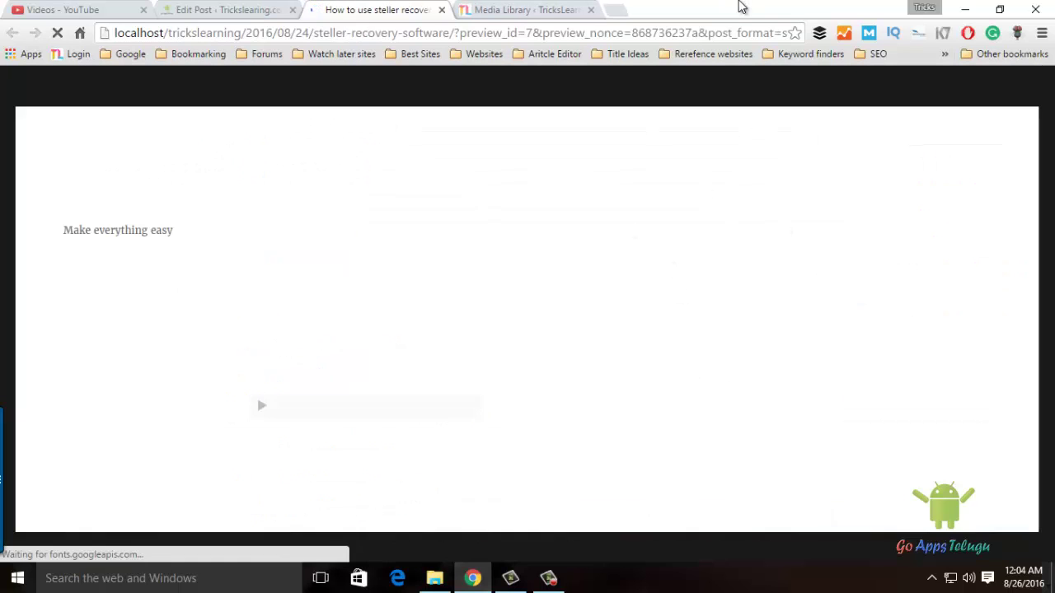
left_click_drag(1053, 124, 1053, 190)
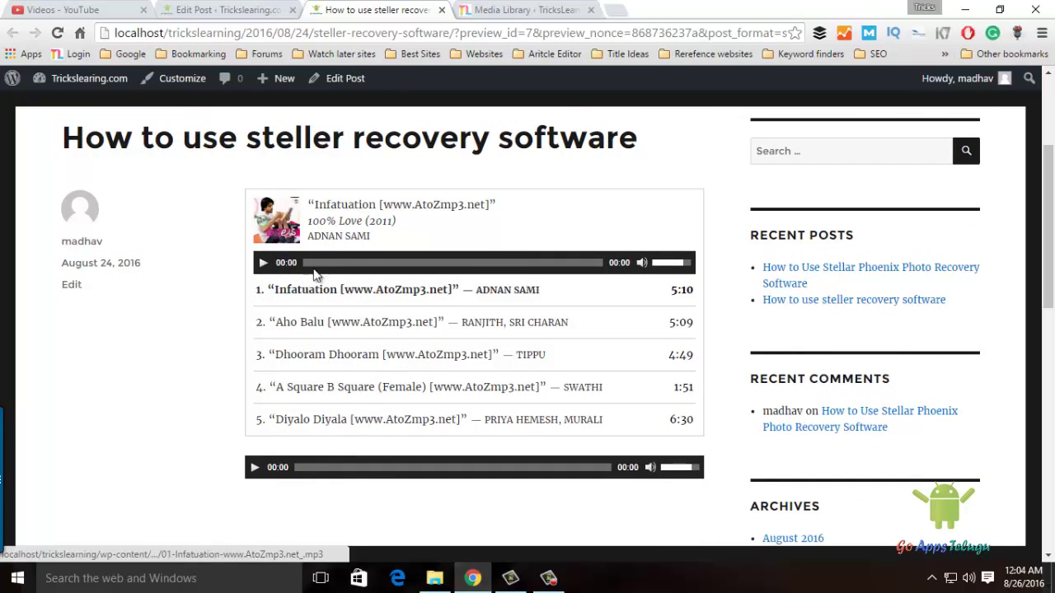
left_click(349, 363)
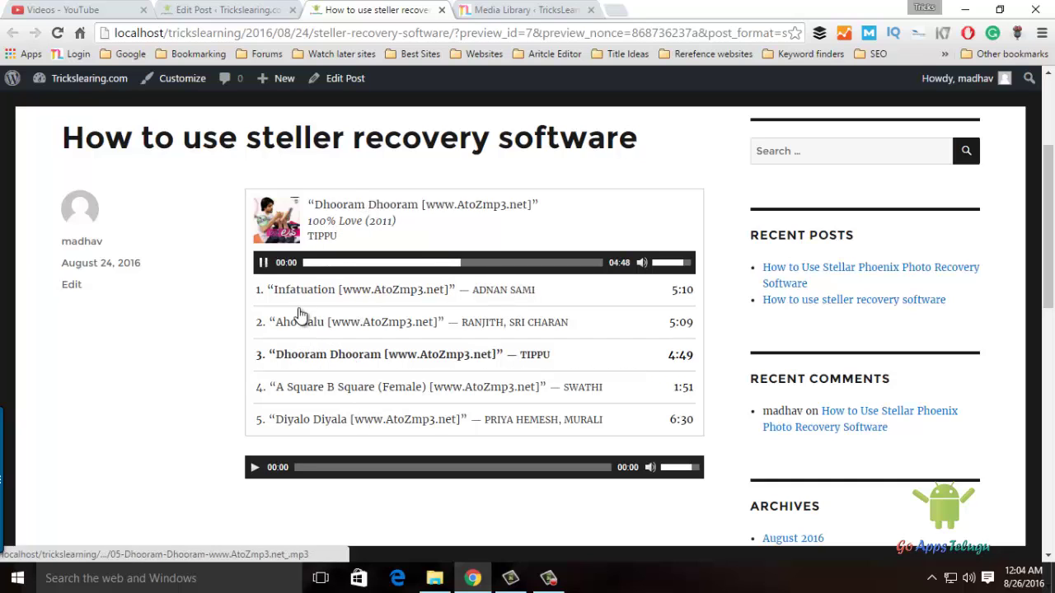
left_click(262, 265)
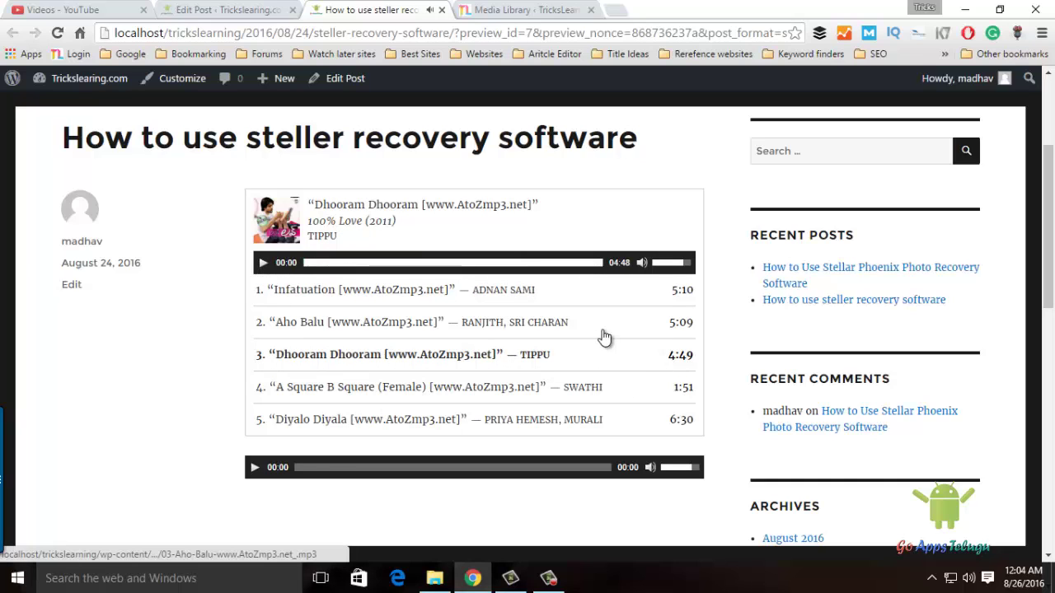
left_click_drag(1051, 304, 1051, 339)
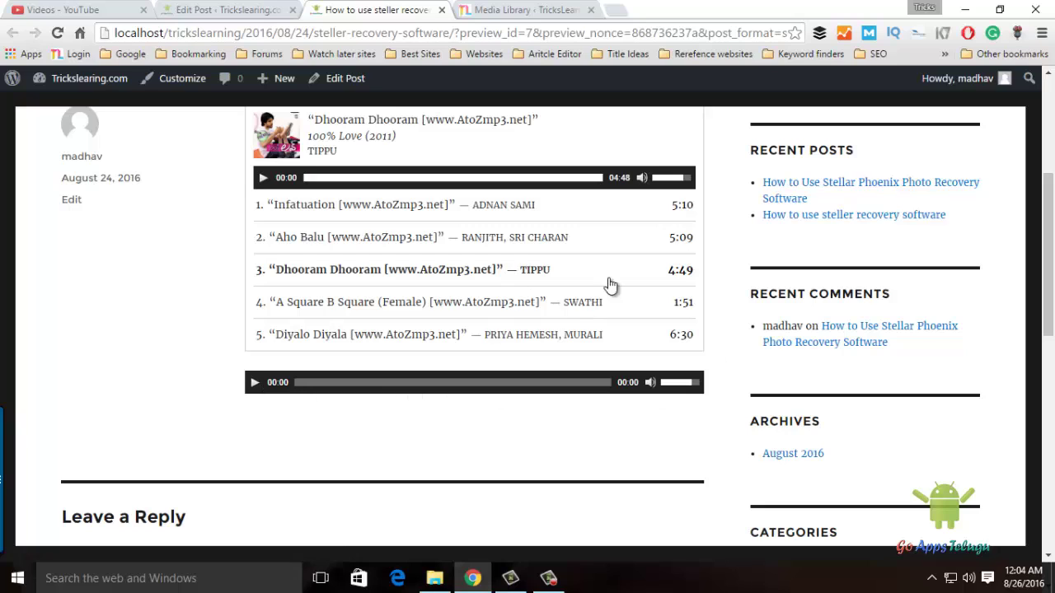
left_click(677, 179)
mouse_move(679, 183)
left_mouse_down()
mouse_move(648, 180)
mouse_move(689, 187)
left_mouse_up()
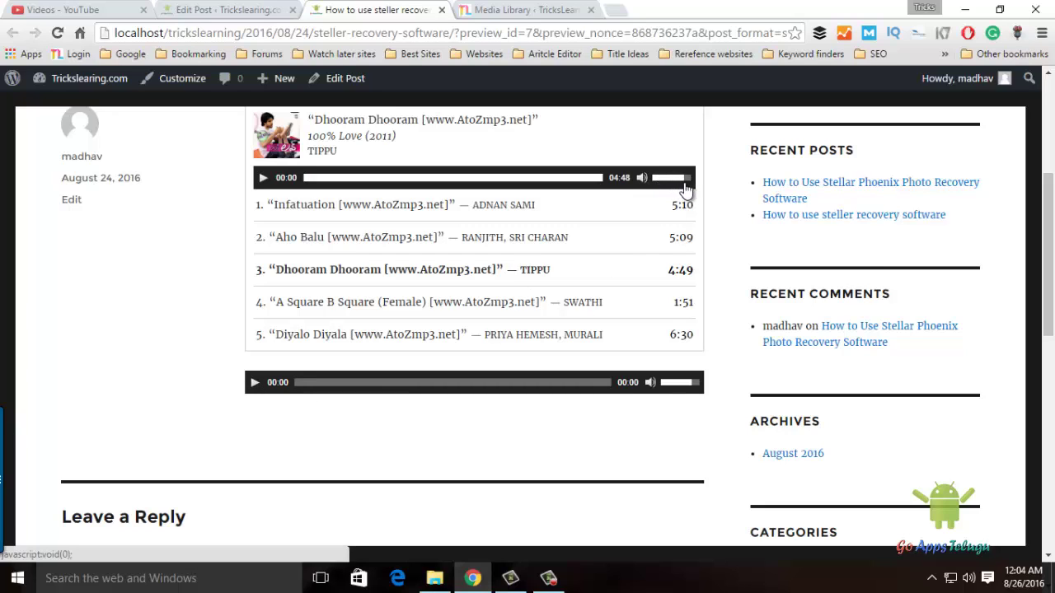
left_click_drag(1050, 290, 1050, 213)
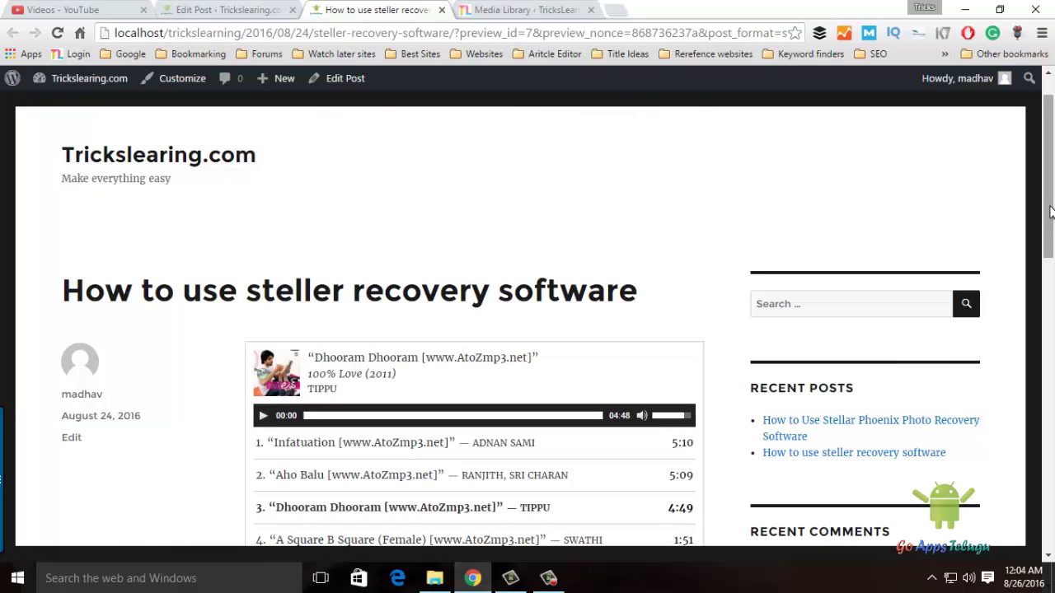